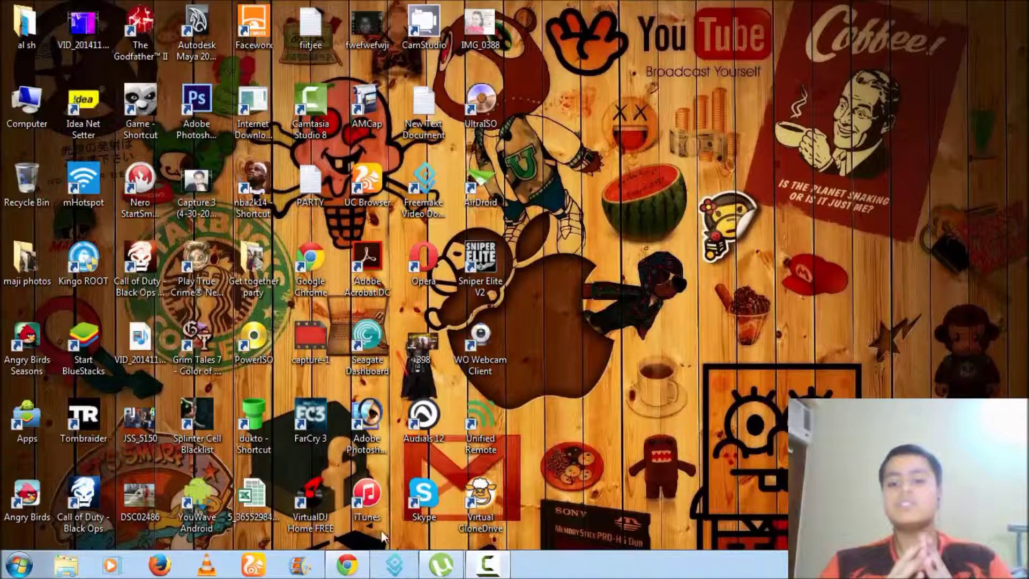
Bring the Chrome window with its Speedial Search start page to the front
left_click(358, 566)
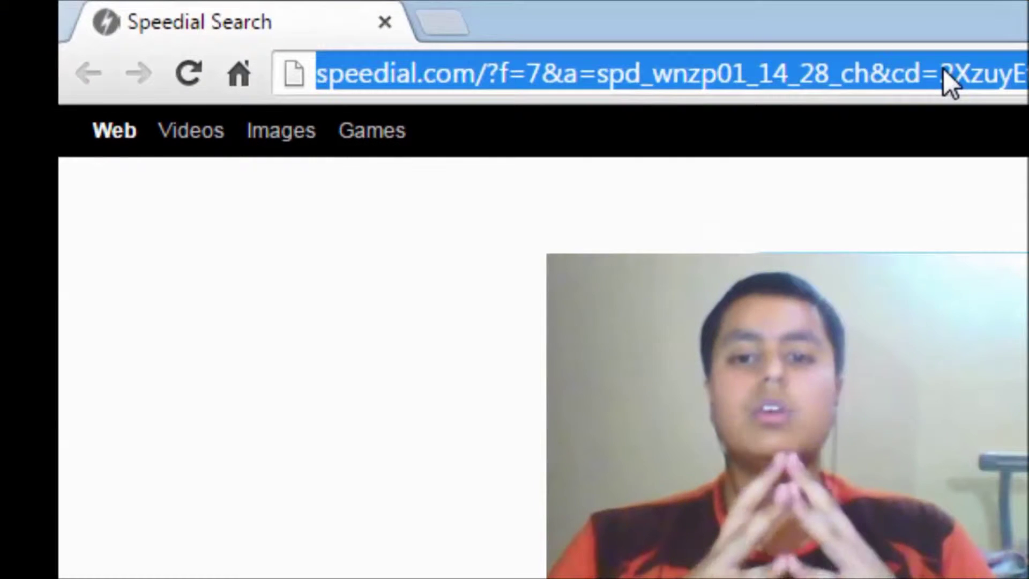
Load google.com in Chrome to reach the Google India home page
type("goo")
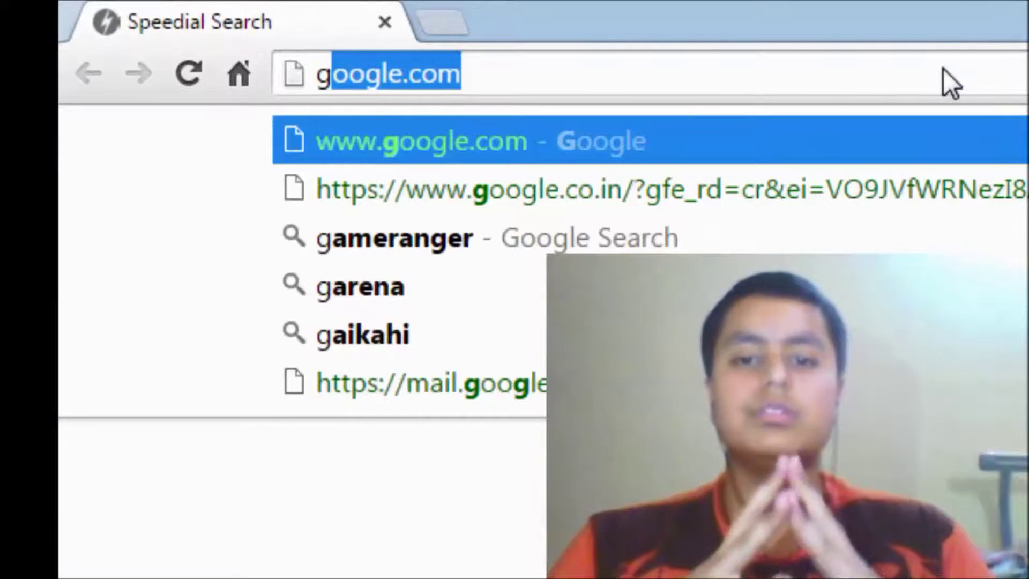
type("gle.co")
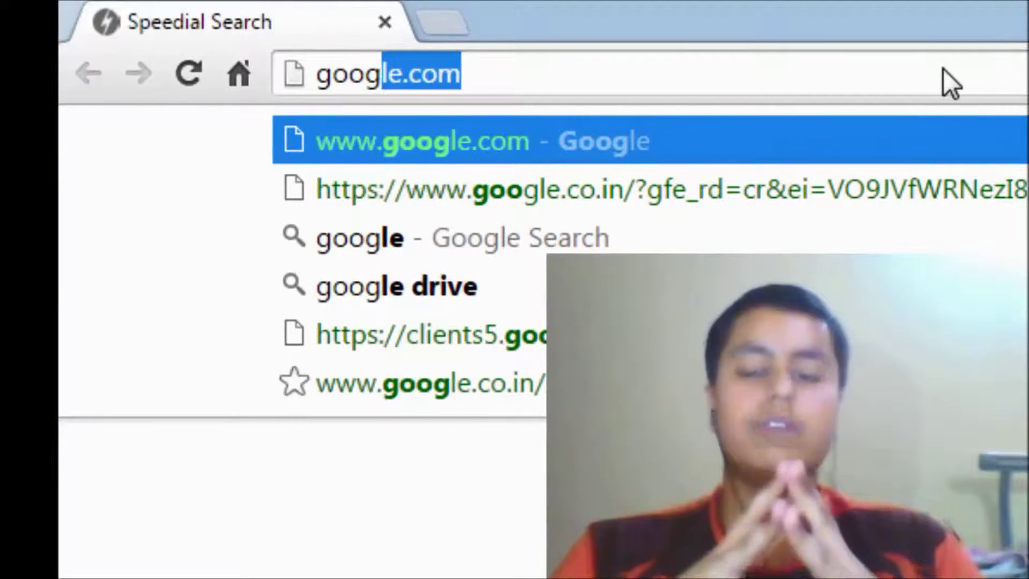
type("m")
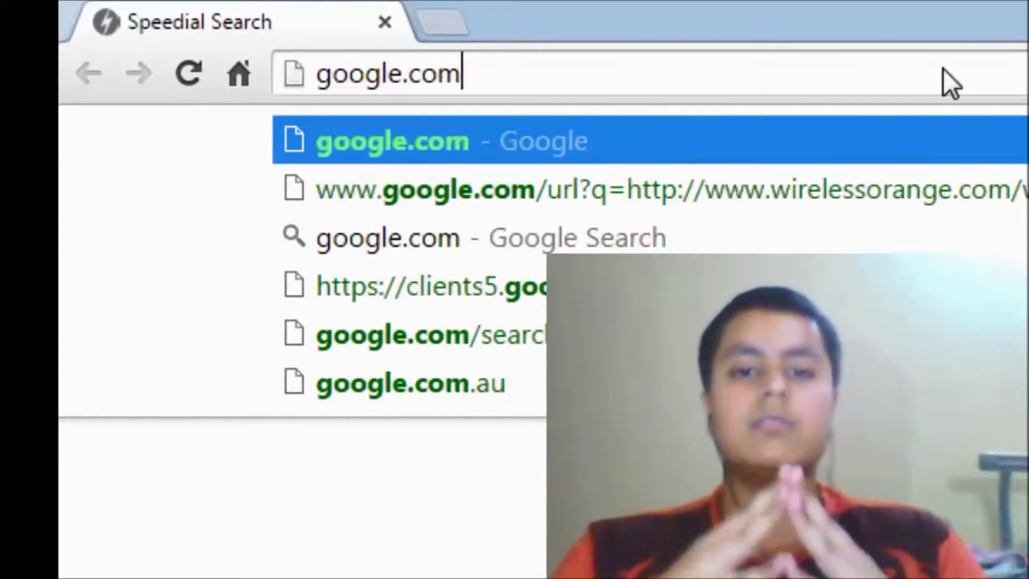
key("Return")
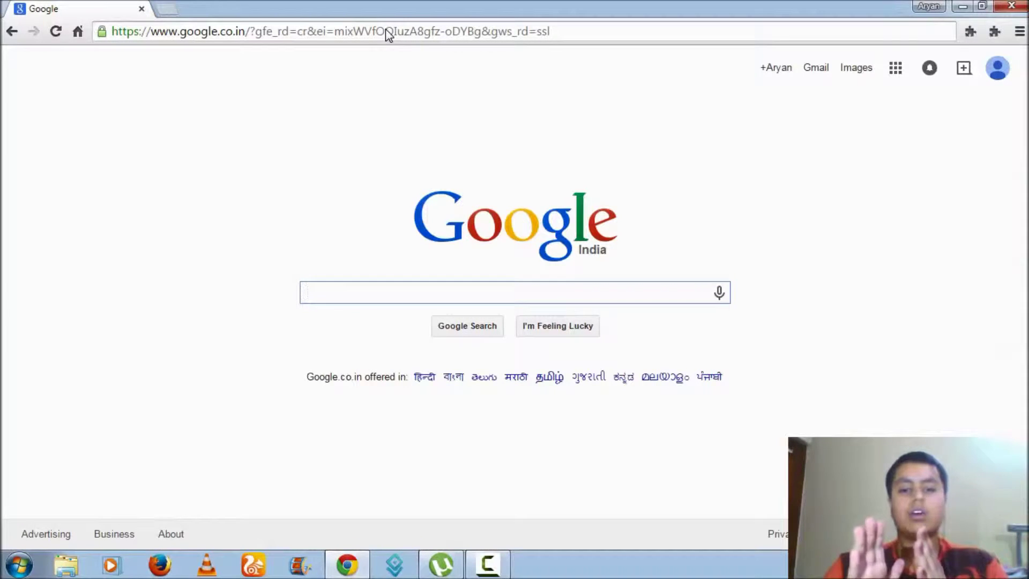
Search Google for 'virtual clone drive' and pick out the Elaborate Bytes result
type("ir")
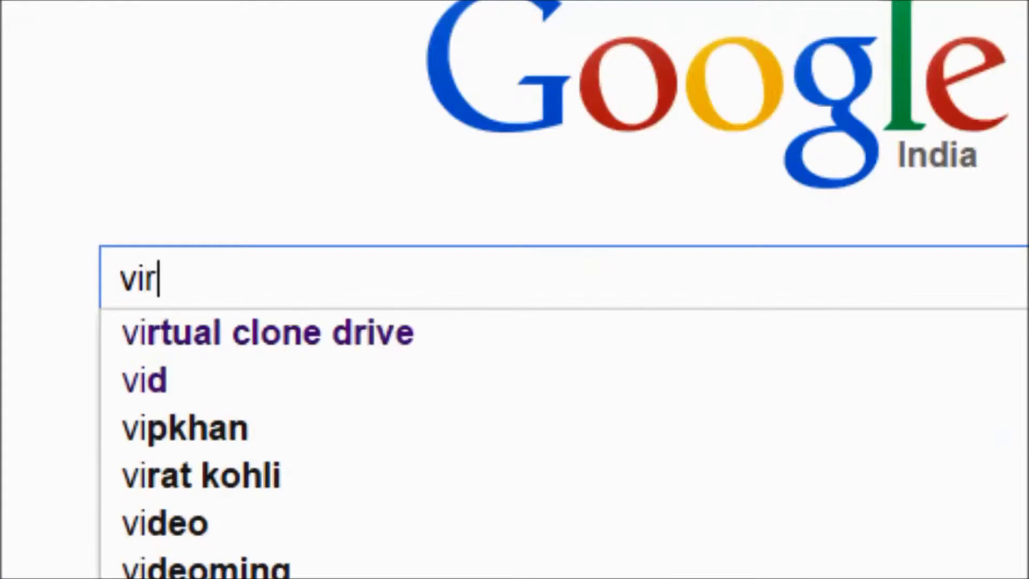
type("tual ")
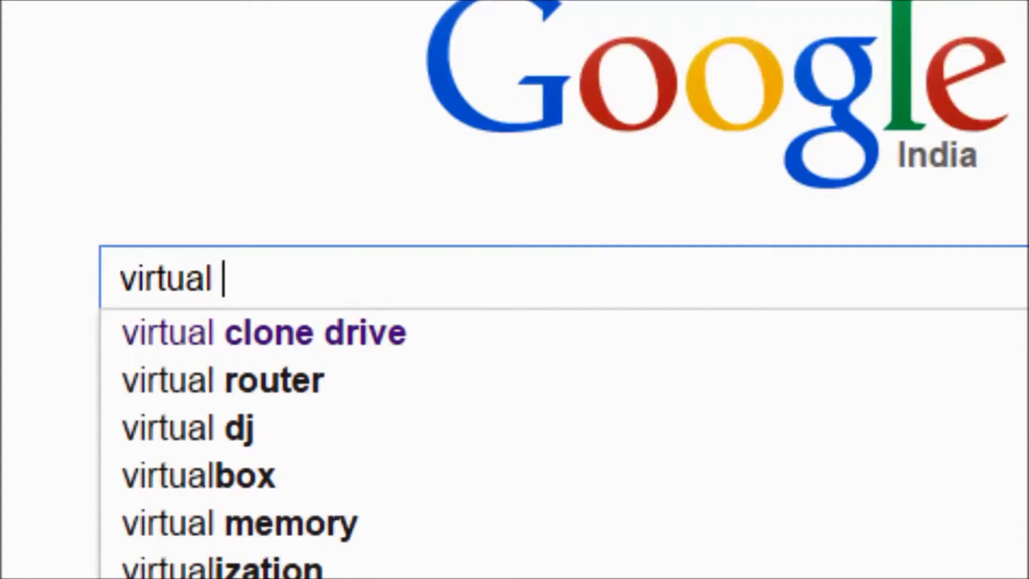
type("clone dr")
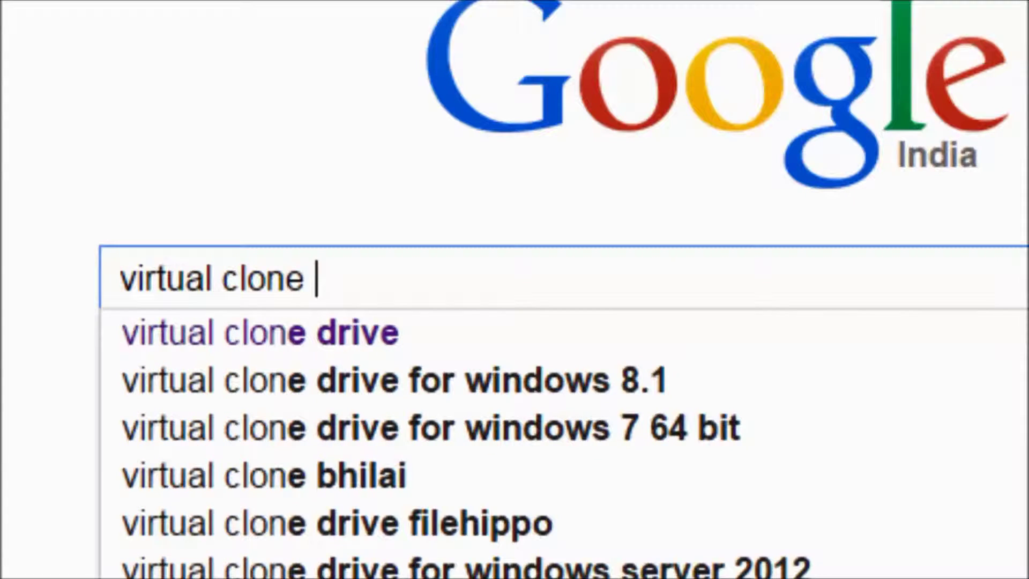
type("ive")
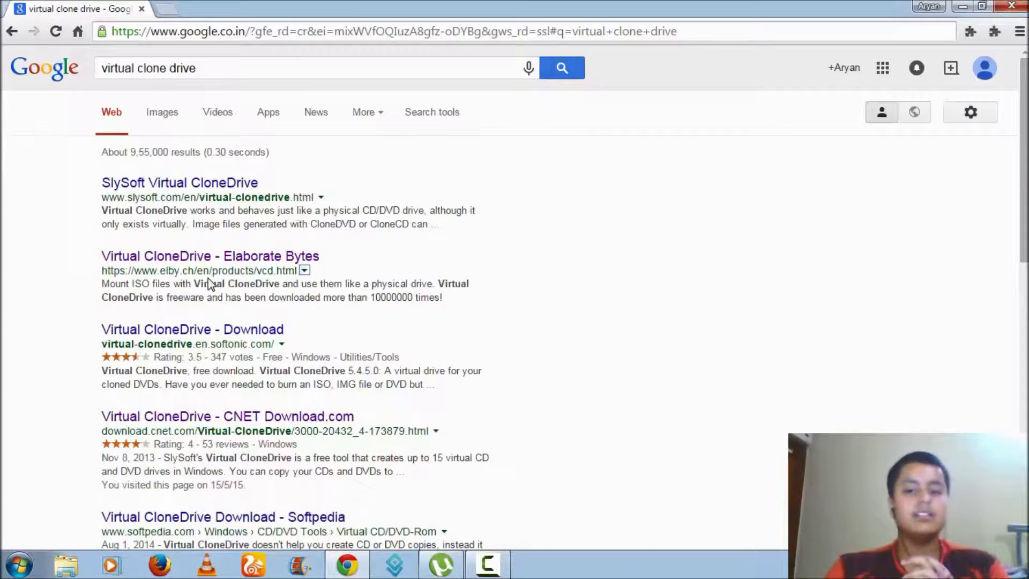
left_click_drag(96, 277, 292, 271)
Open the Elaborate Bytes result, go to the elby.ch Download page, and download Virtual CloneDrive 5.4.7.0
left_click(282, 259)
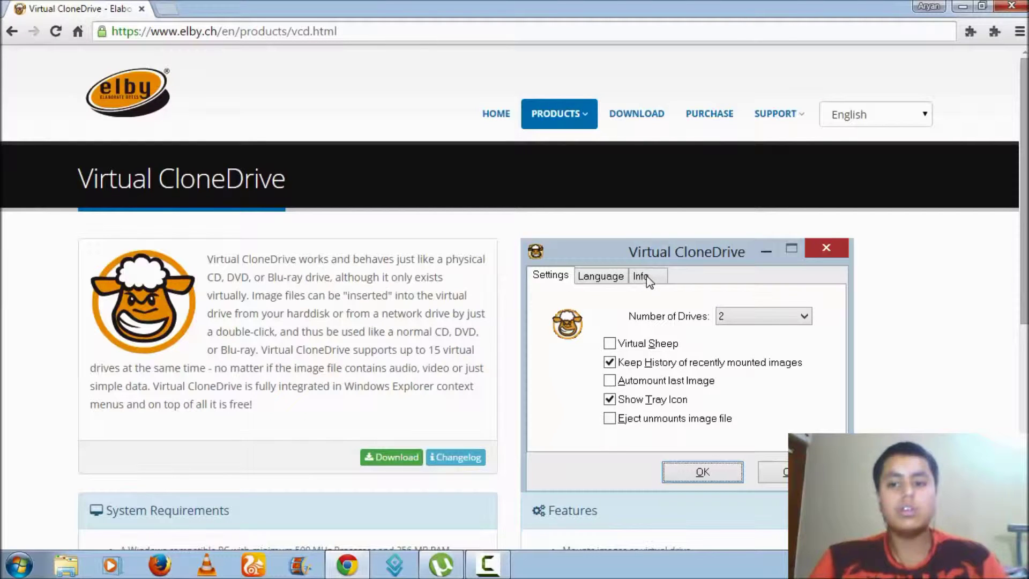
left_click(640, 119)
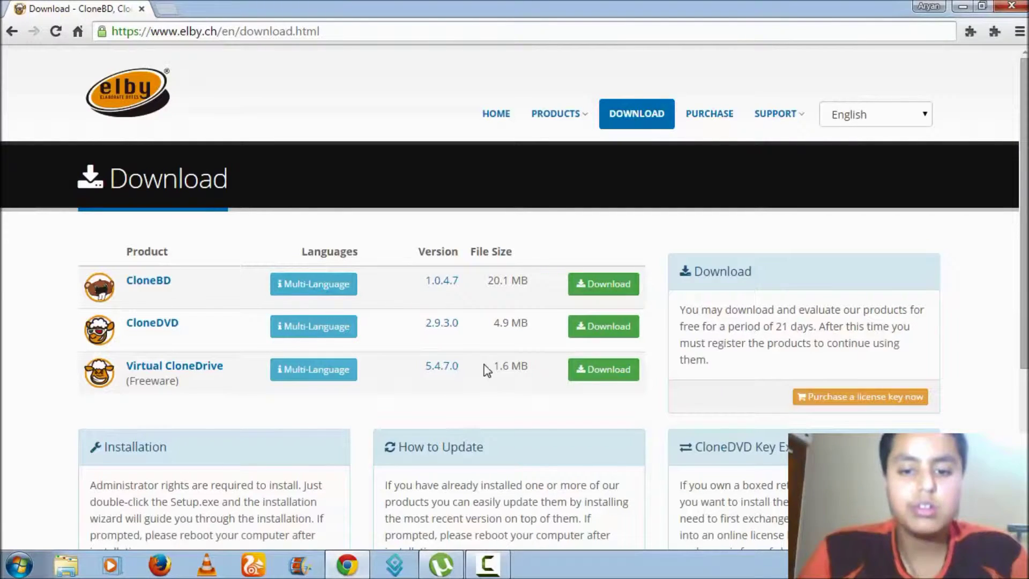
left_click(612, 377)
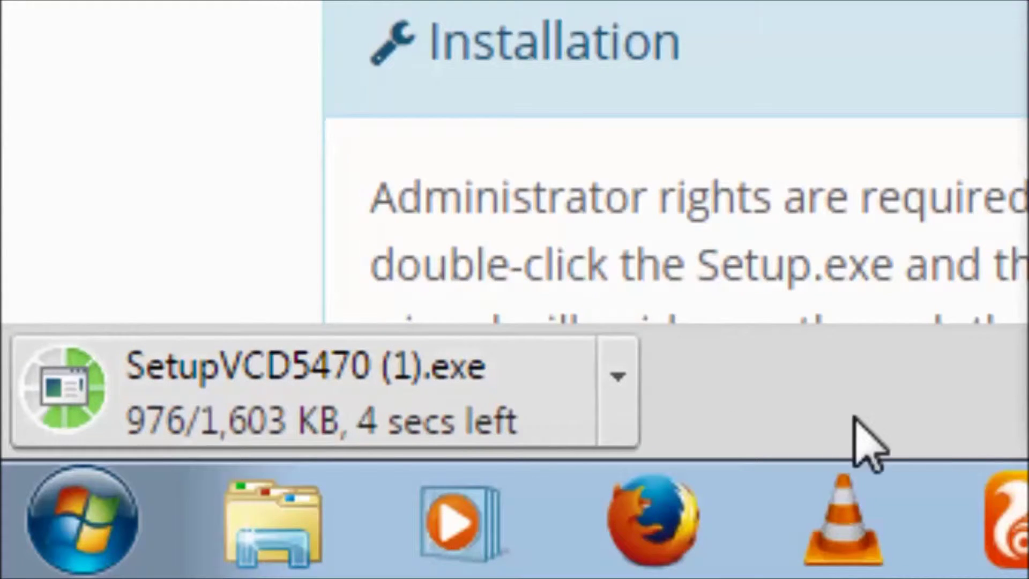
Run the finished SetupVCD5470 (1).exe download to launch the VirtualCloneDrive setup
left_click(423, 386)
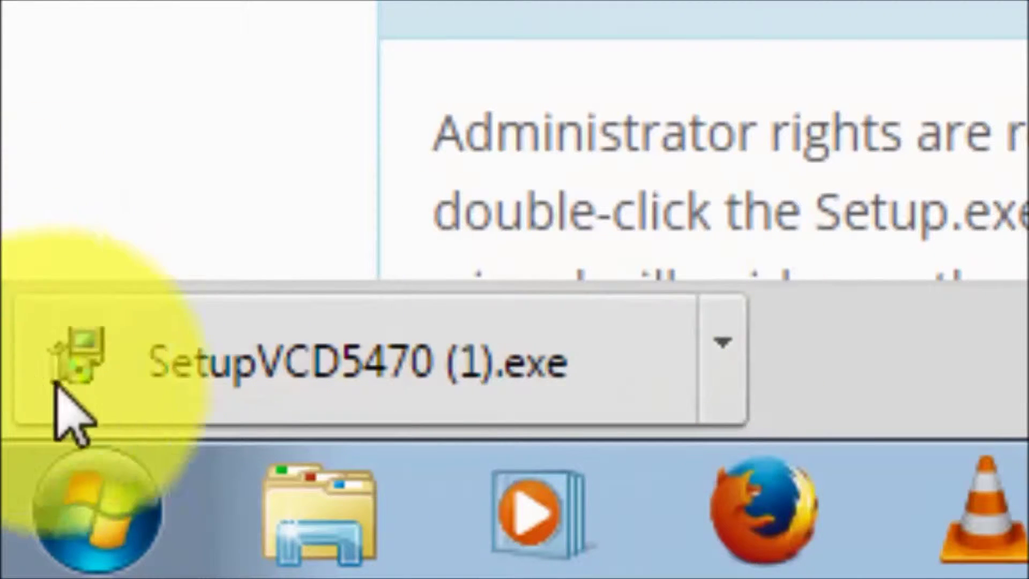
left_click(241, 347)
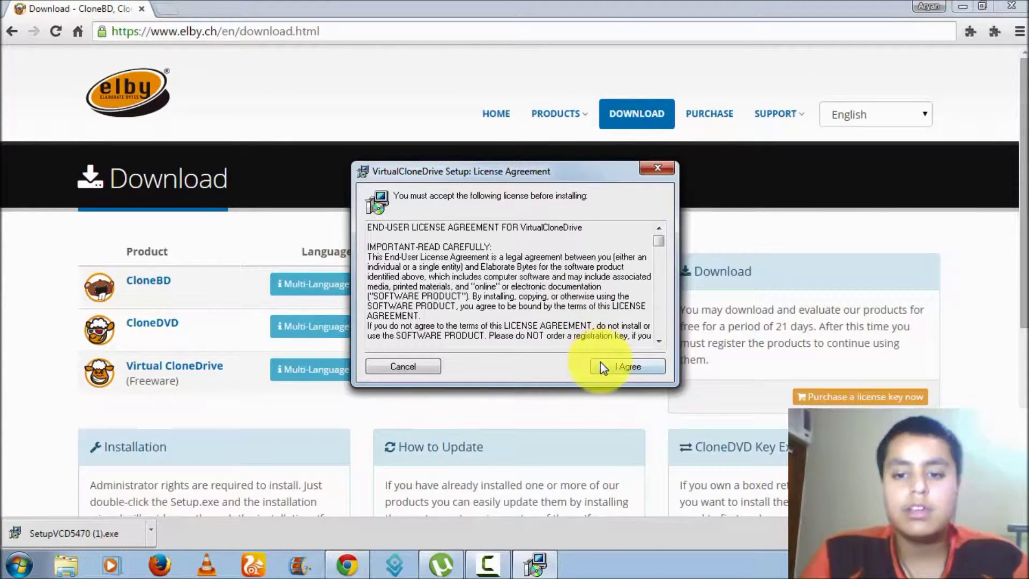
Accept the license, keep the default options and install folder, and close the finished installer
left_click(600, 362)
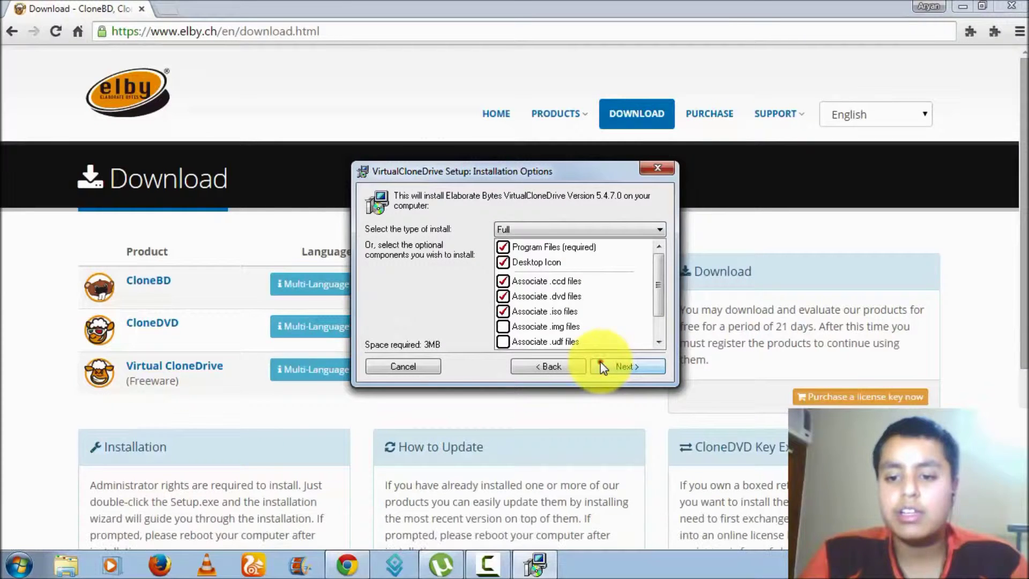
left_click(600, 362)
left_click(600, 362)
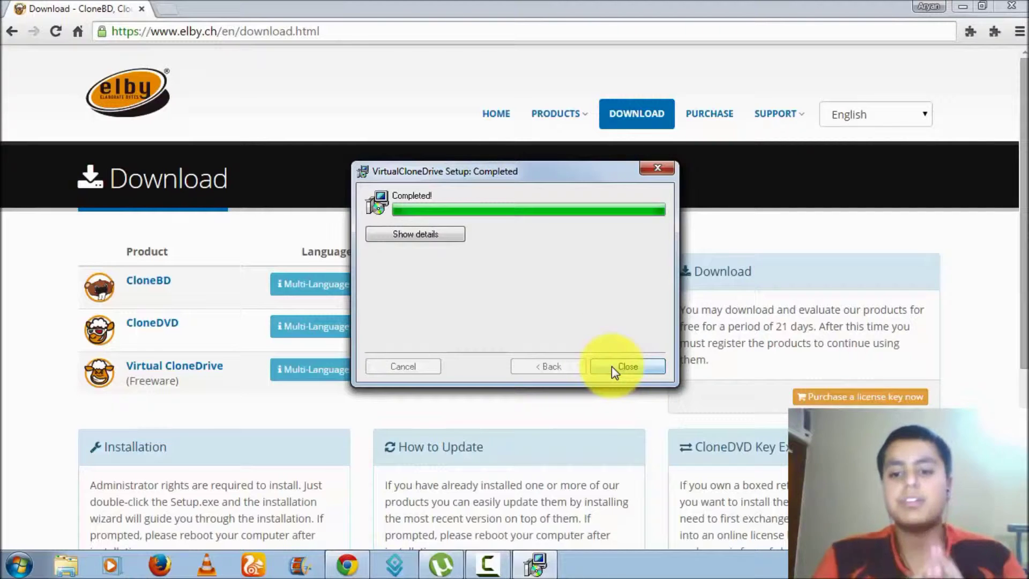
left_click(612, 366)
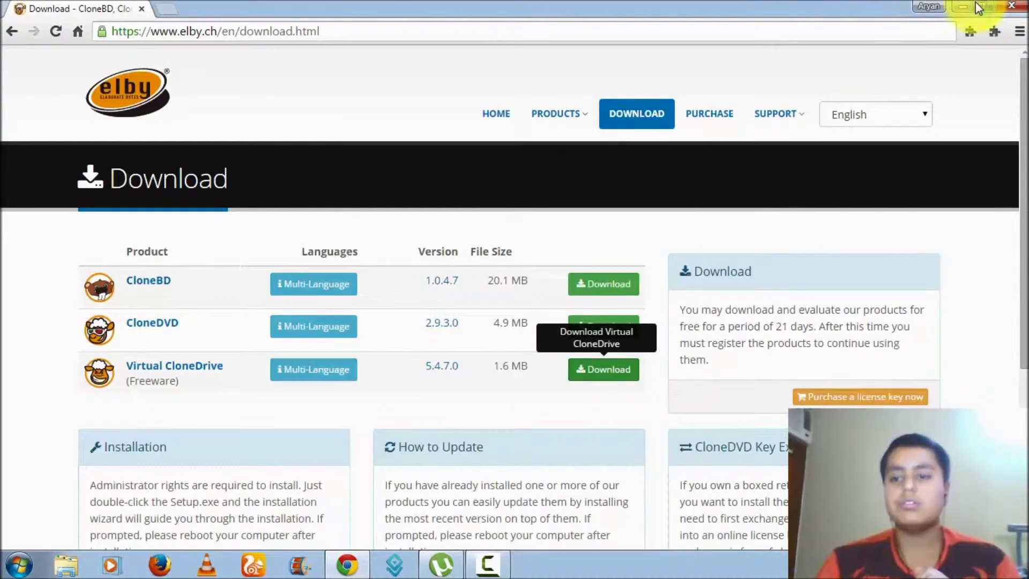
Browse from Computer to the Seagate drive K: and open the Windows Vista Ultimate SP2 (32 Bit) folder
left_click(964, 4)
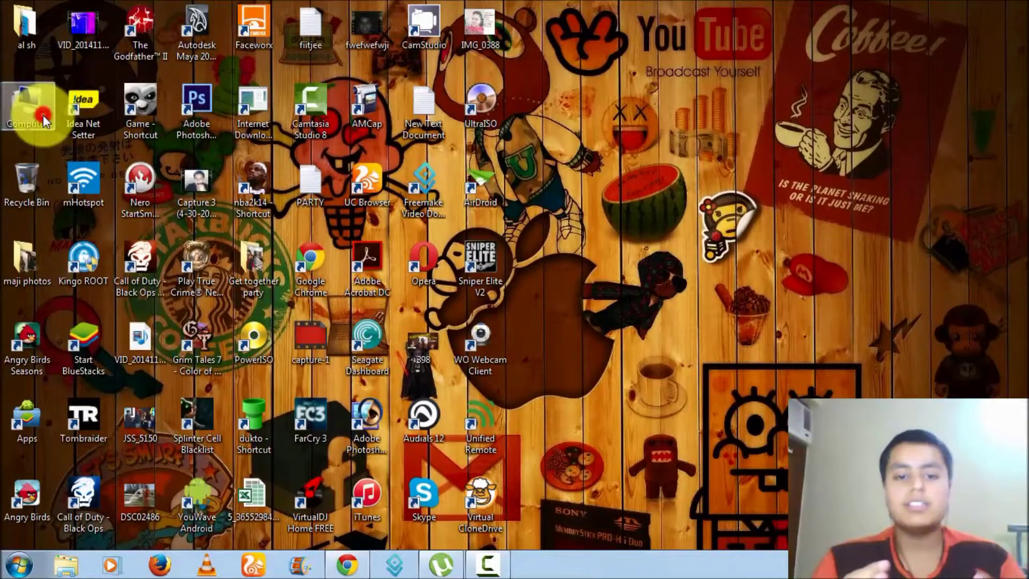
double_click(43, 115)
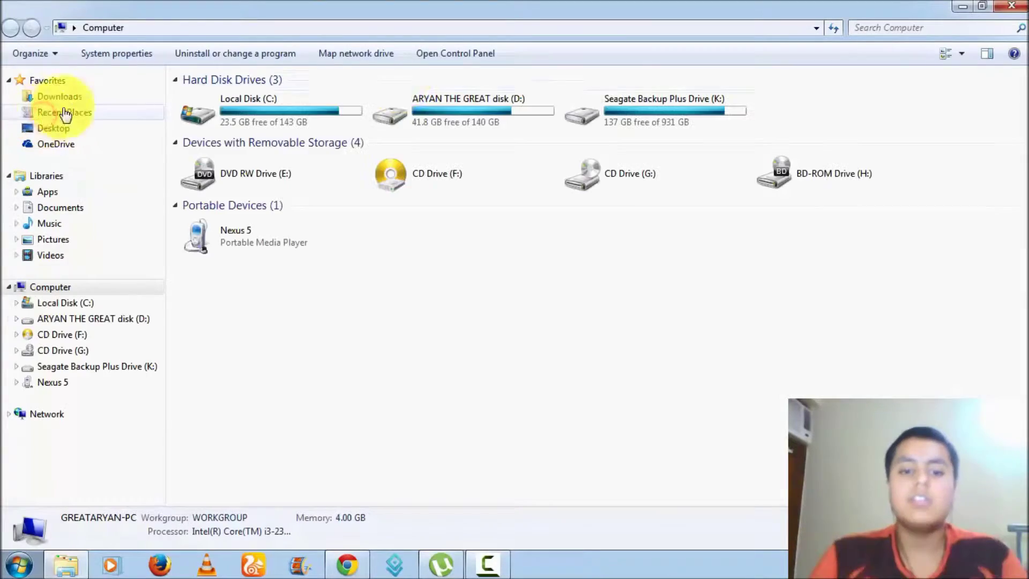
double_click(587, 107)
left_click_drag(1022, 100, 1021, 184)
left_click(447, 379)
double_click(449, 380)
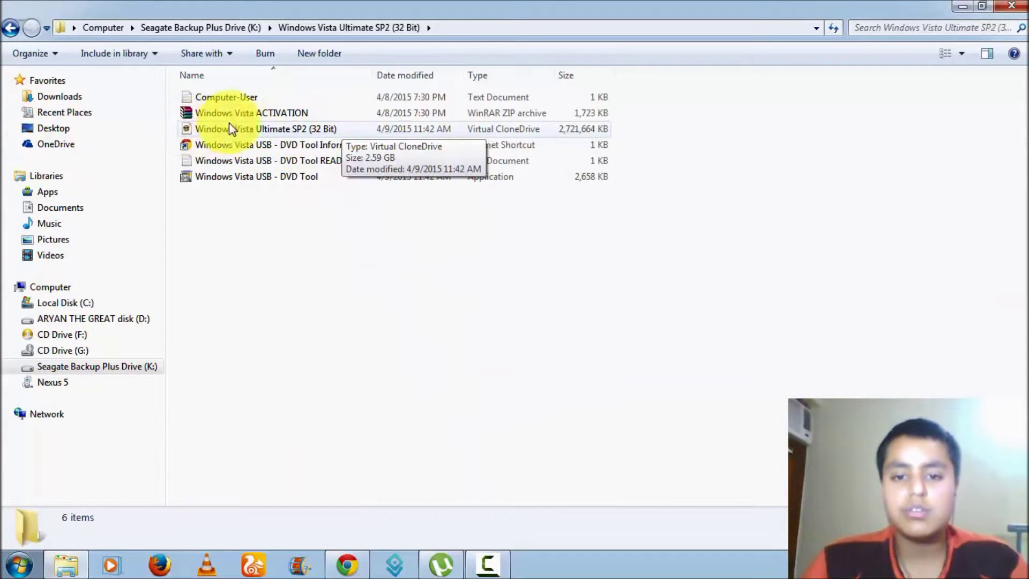
right_click(354, 132)
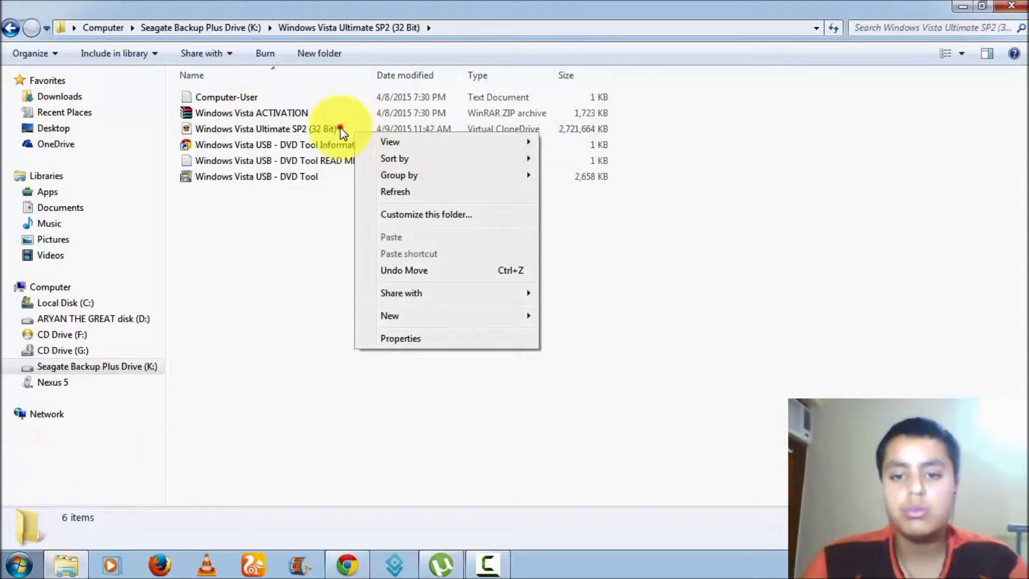
left_click(342, 131)
right_click(346, 129)
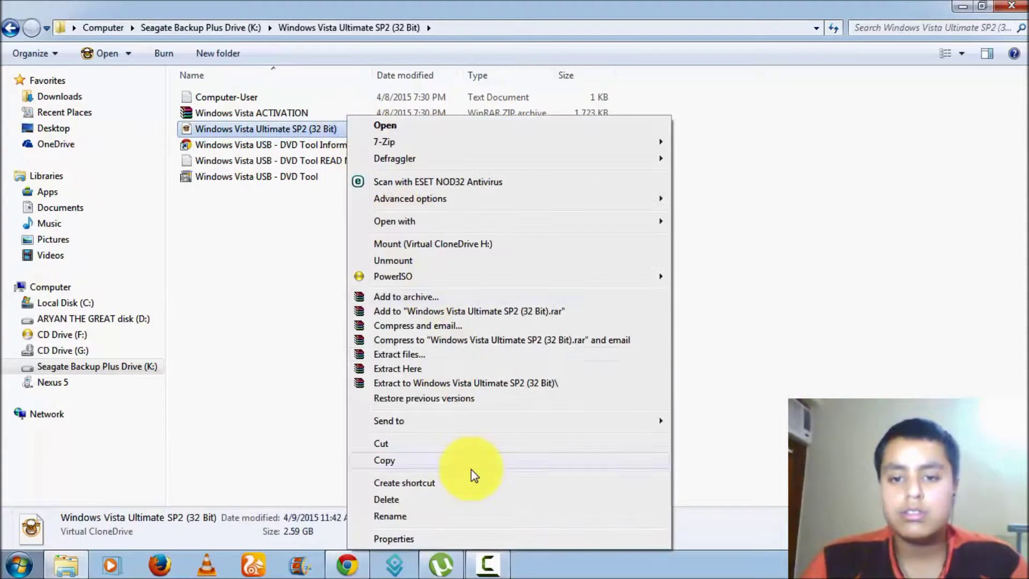
left_click(471, 539)
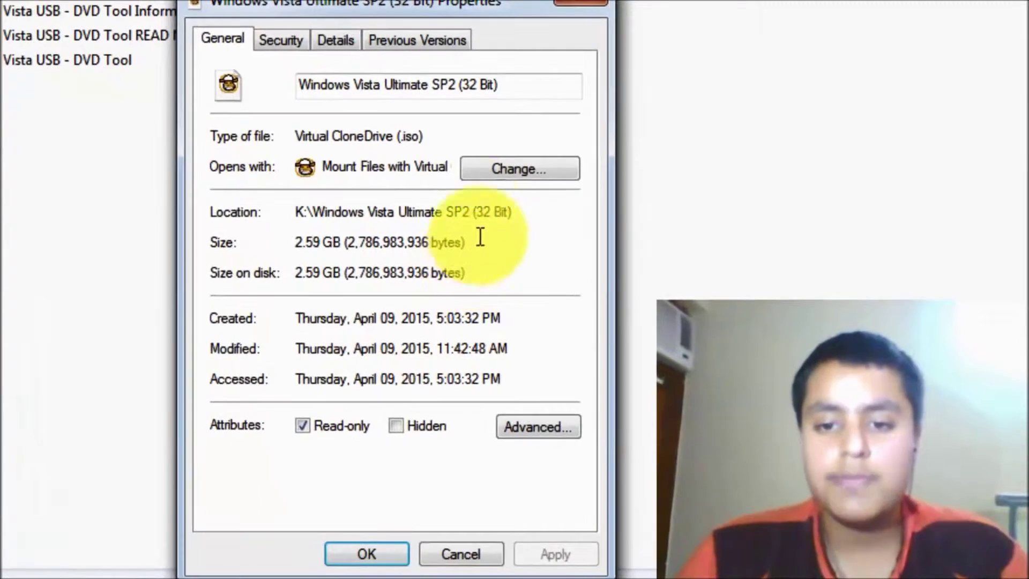
left_click_drag(425, 135, 394, 142)
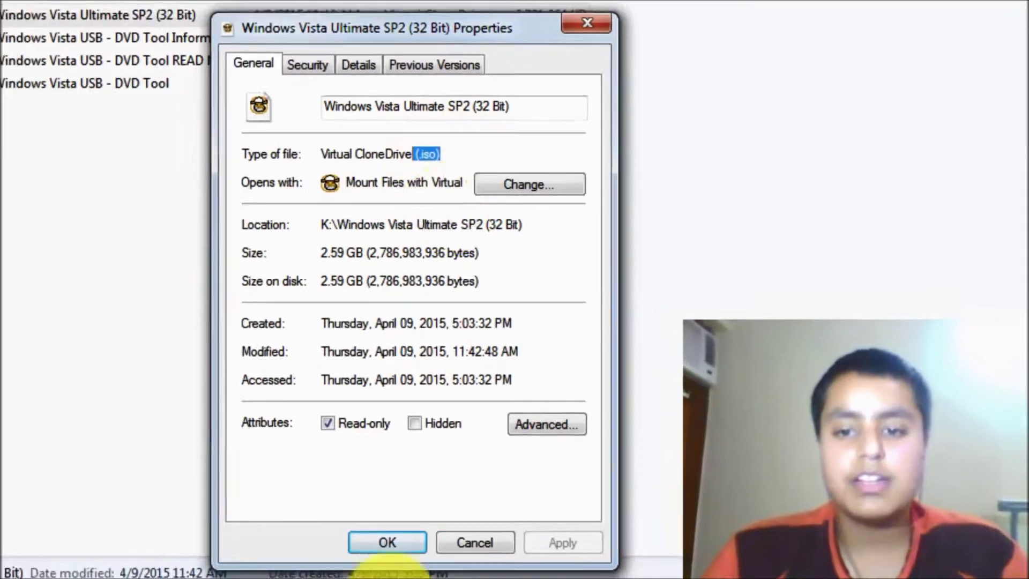
left_click(387, 542)
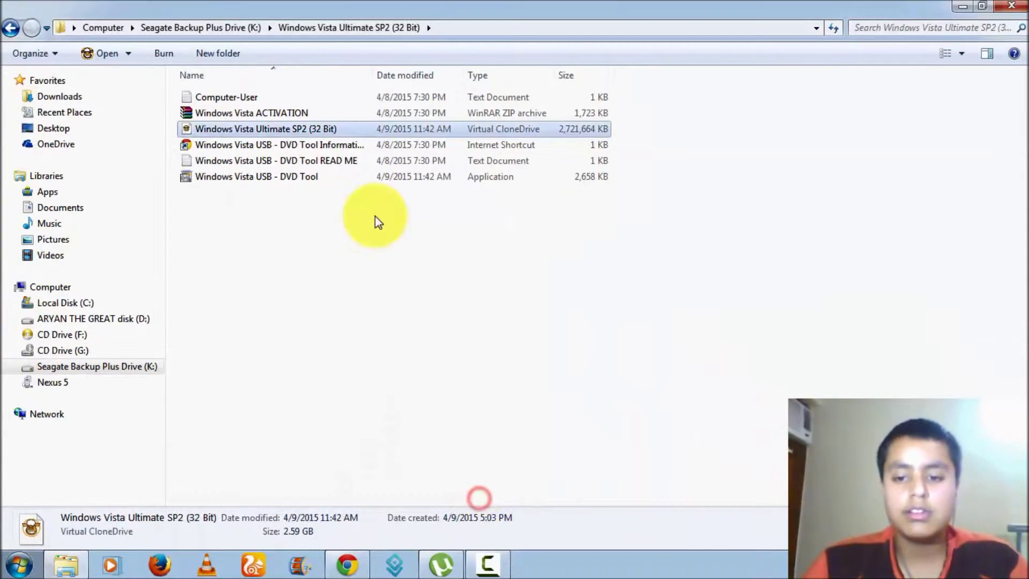
right_click(330, 131)
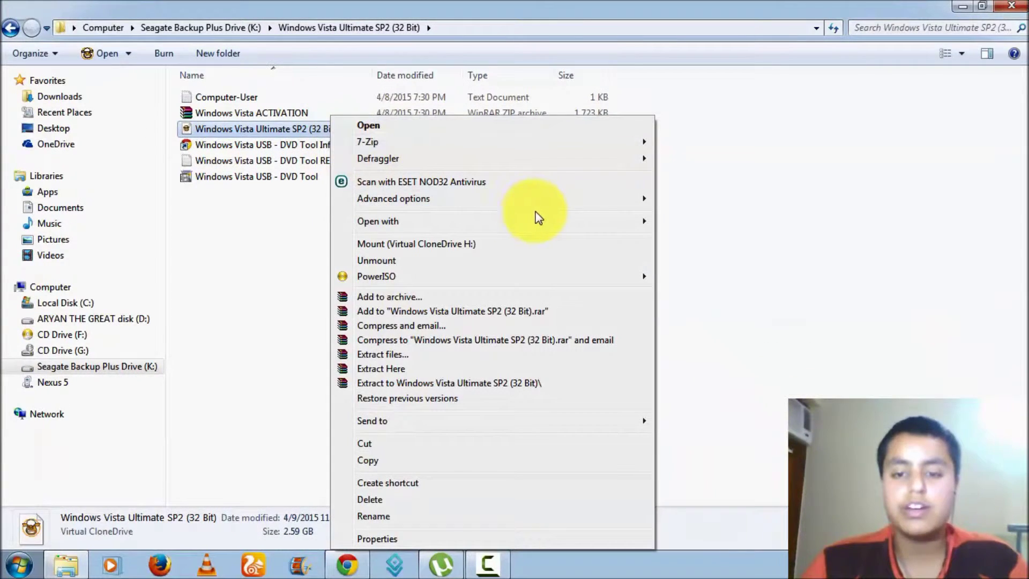
Mount the Vista SP2 image through Open with > Mount Files with Virtual CloneDrive
mouse_move(375, 224)
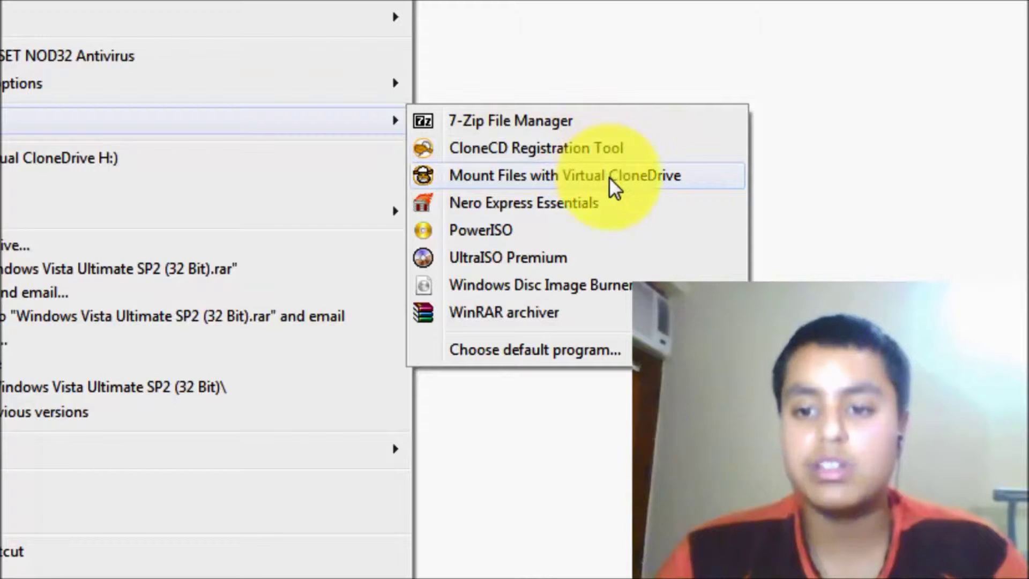
left_click(503, 177)
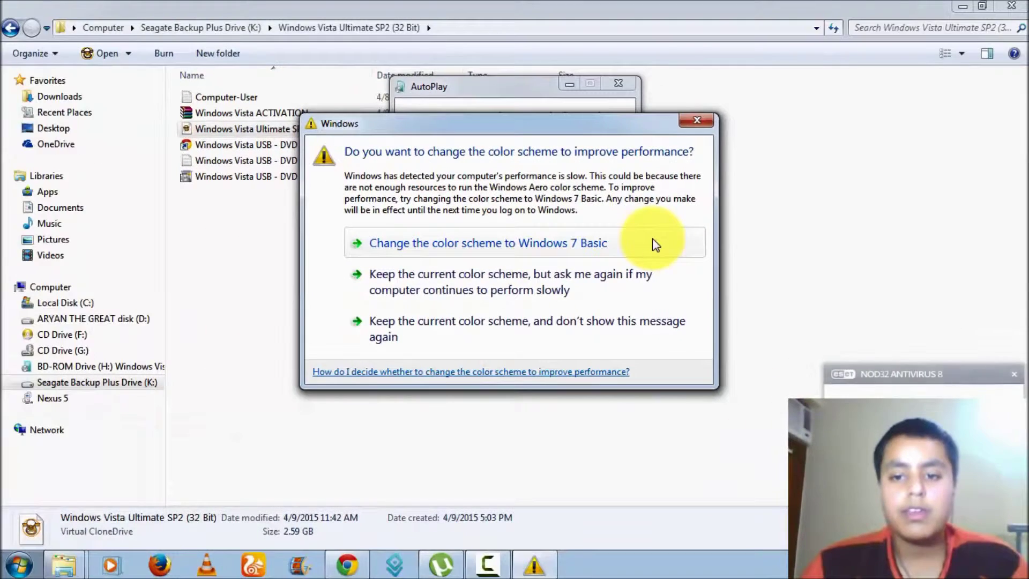
Dismiss the colour-scheme prompt and show the Computer view listing BD-ROM Drive (H:)
left_click(704, 115)
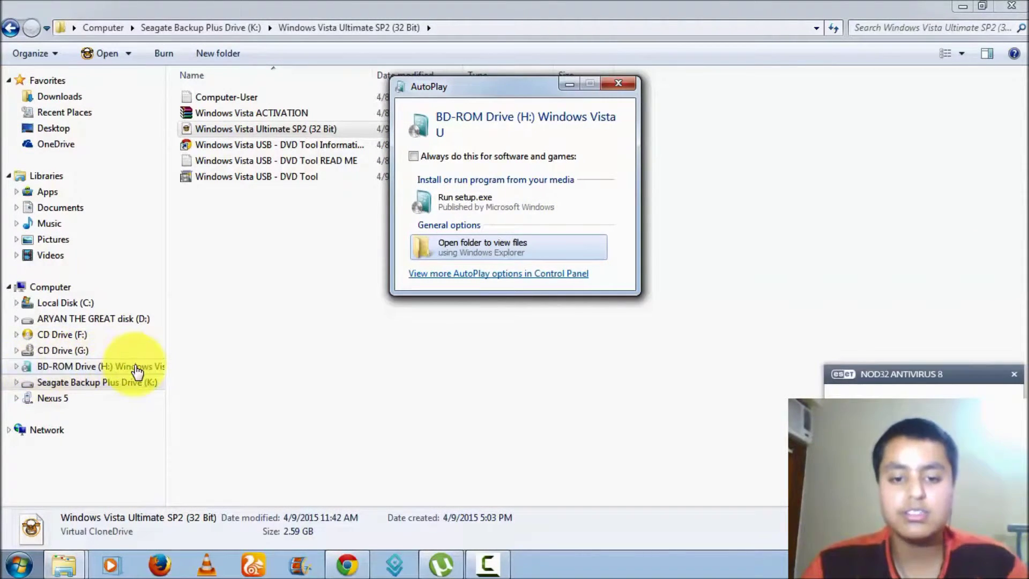
left_click(67, 287)
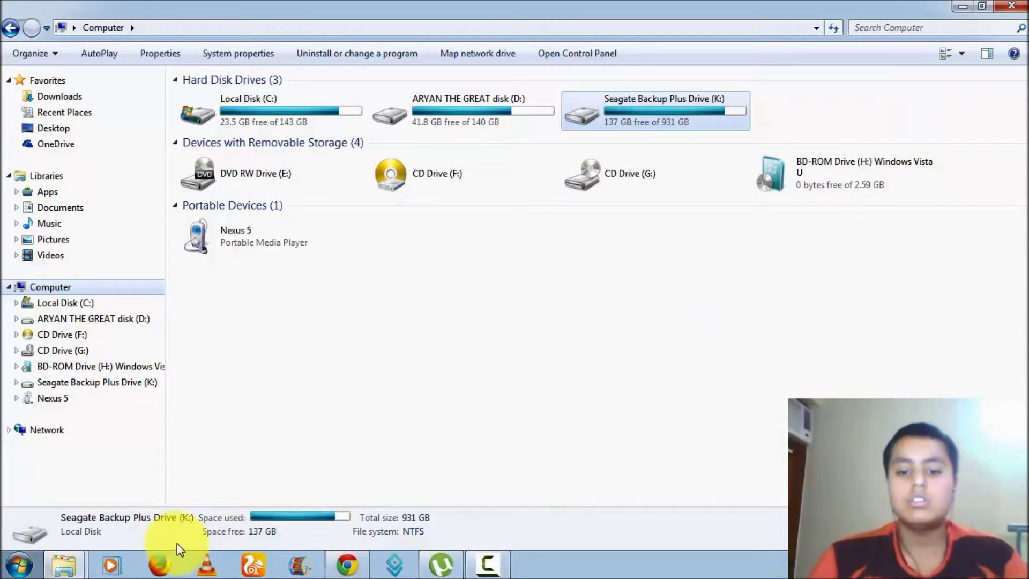
Open BD-ROM Drive (H:) files from AutoPlay and widen the navigation pane to read drive names
mouse_move(68, 554)
left_click(245, 503)
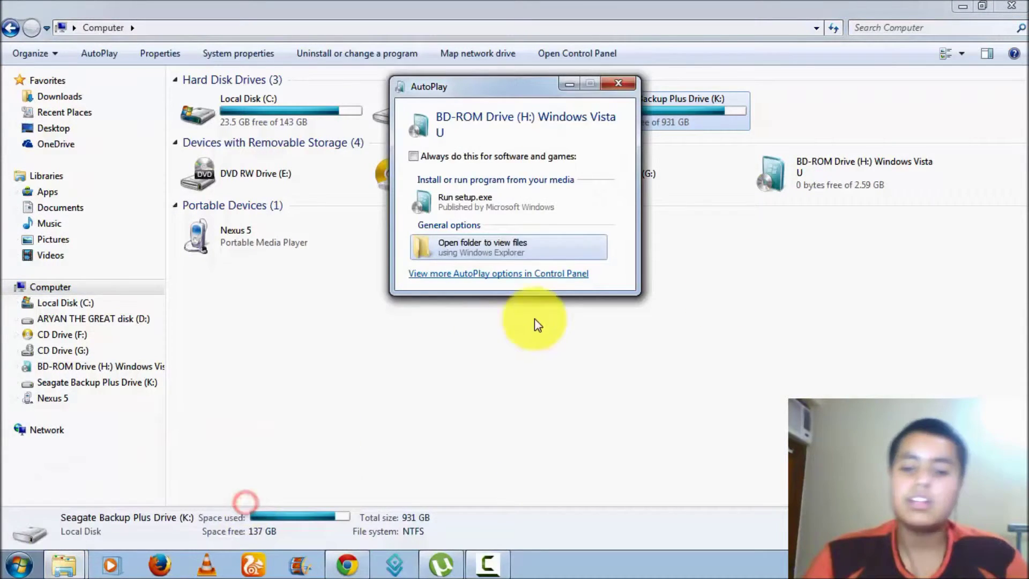
left_click(510, 249)
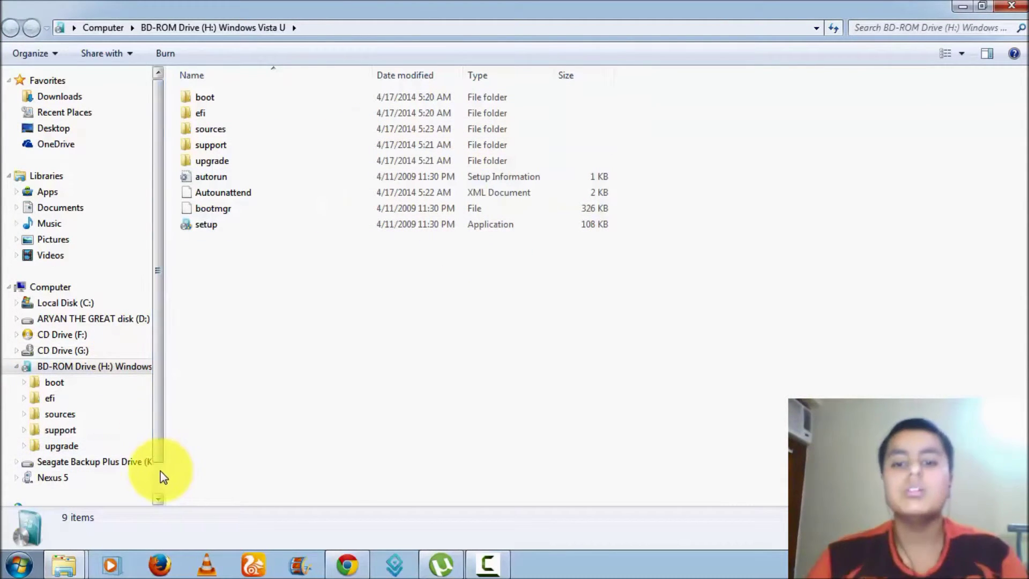
left_click_drag(161, 470, 178, 470)
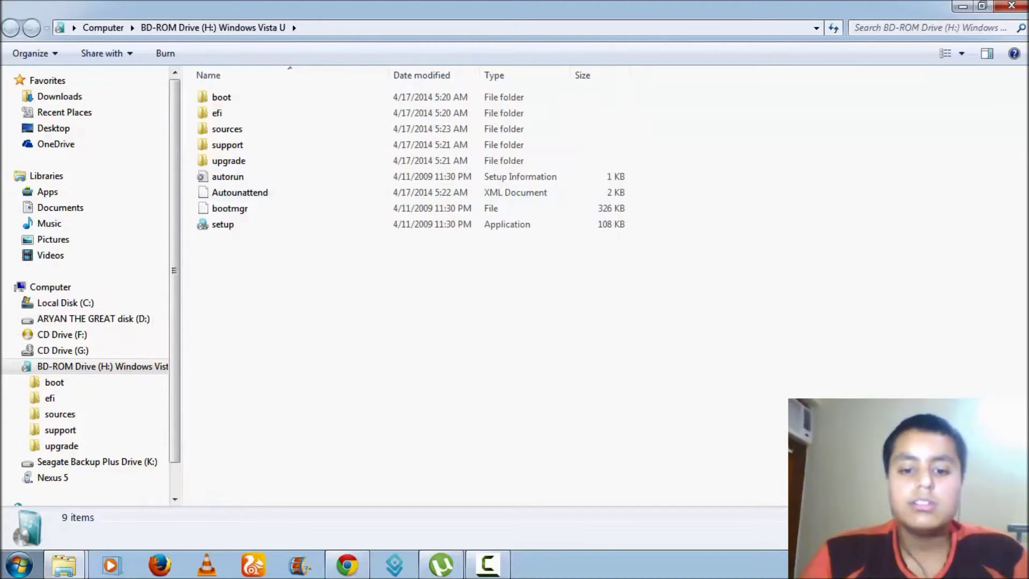